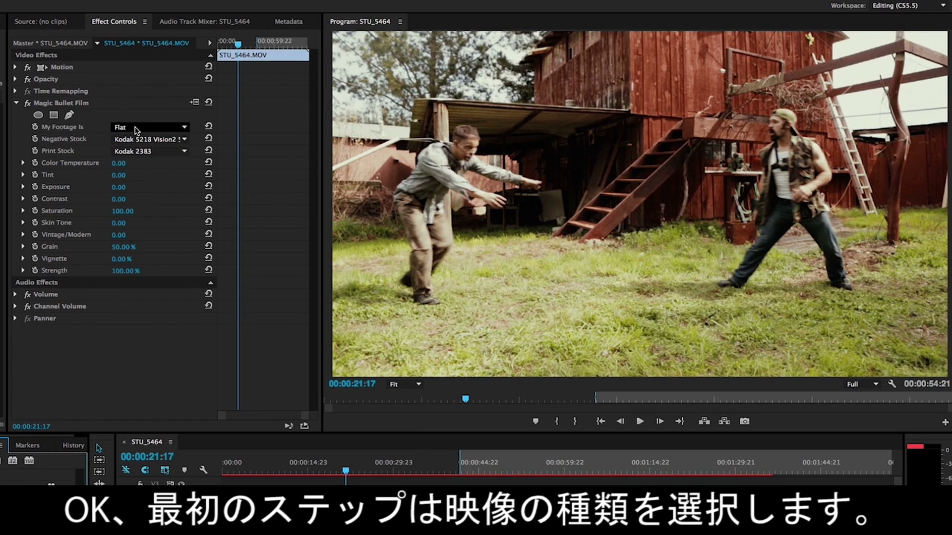
# Keep the footage type as Flat and move to a later point in the clip
pyautogui.click(132, 130)
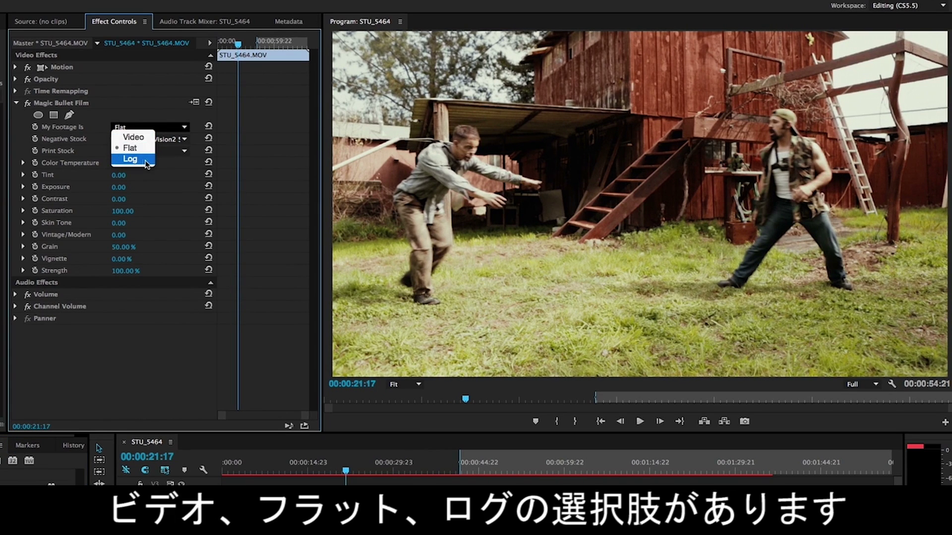
pyautogui.click(140, 343)
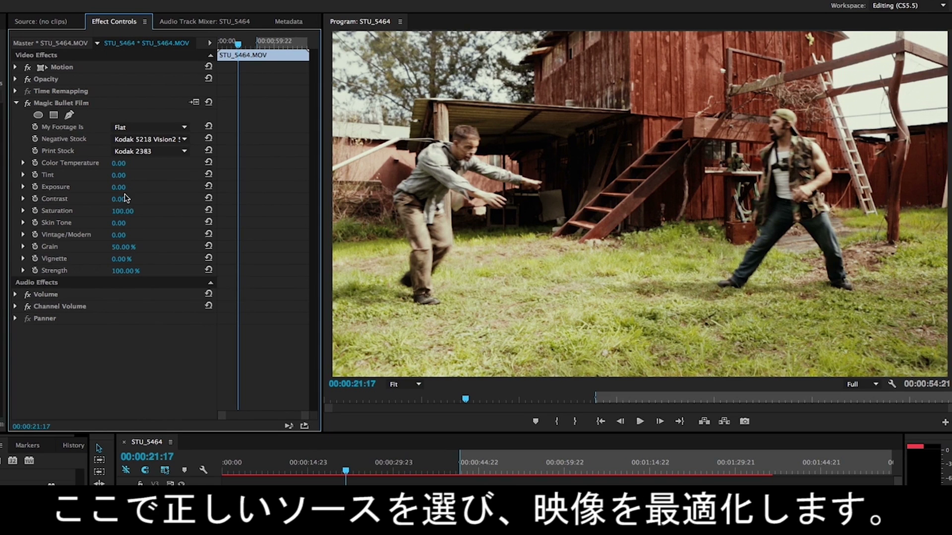
pyautogui.click(461, 472)
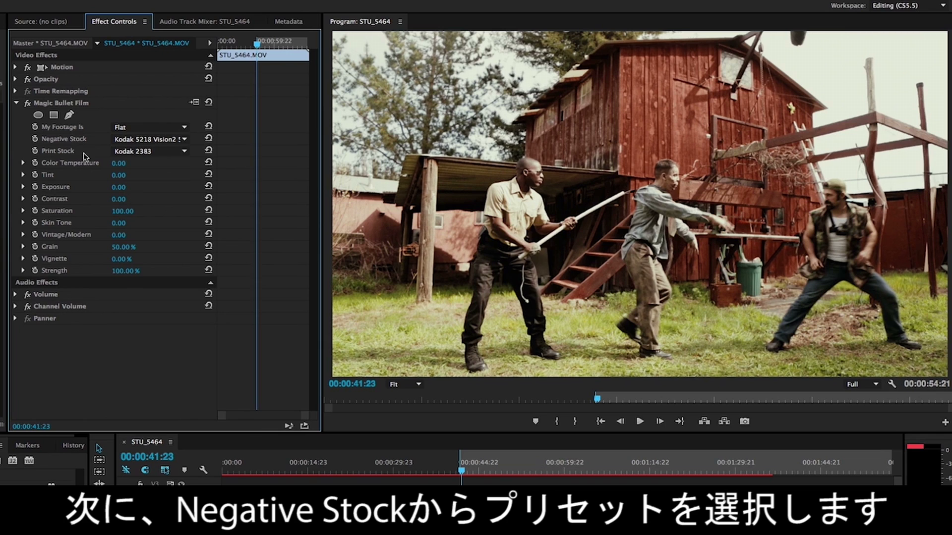
# Try Kodak 5229, Kodak 5205, Eterna Vivid 160 and Eterna 250 negatives, settling on Fujifilm Eterna 500T
pyautogui.click(125, 140)
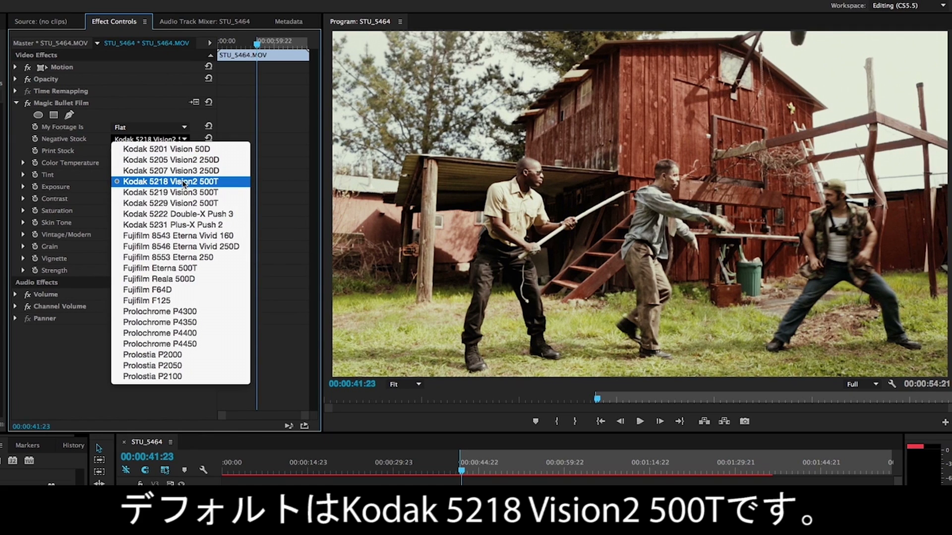
pyautogui.click(186, 204)
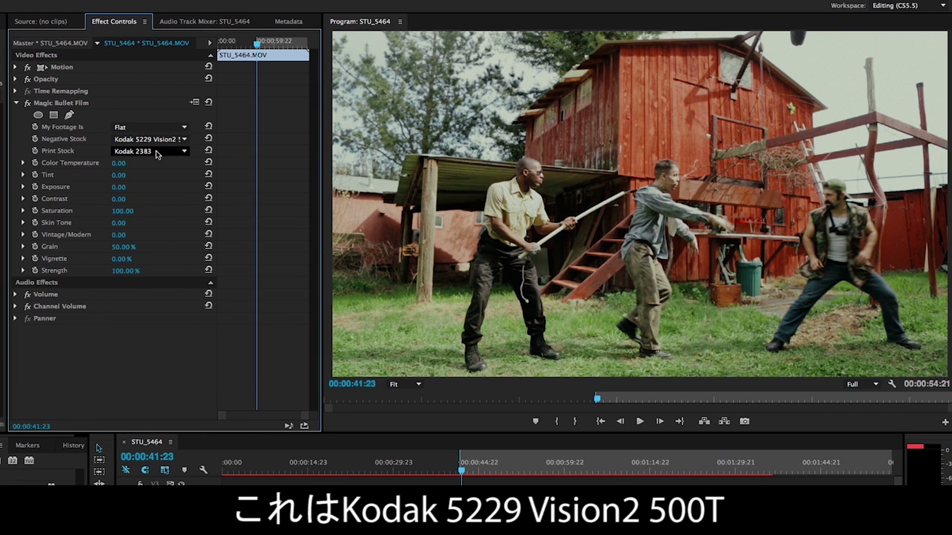
pyautogui.click(155, 141)
pyautogui.click(166, 161)
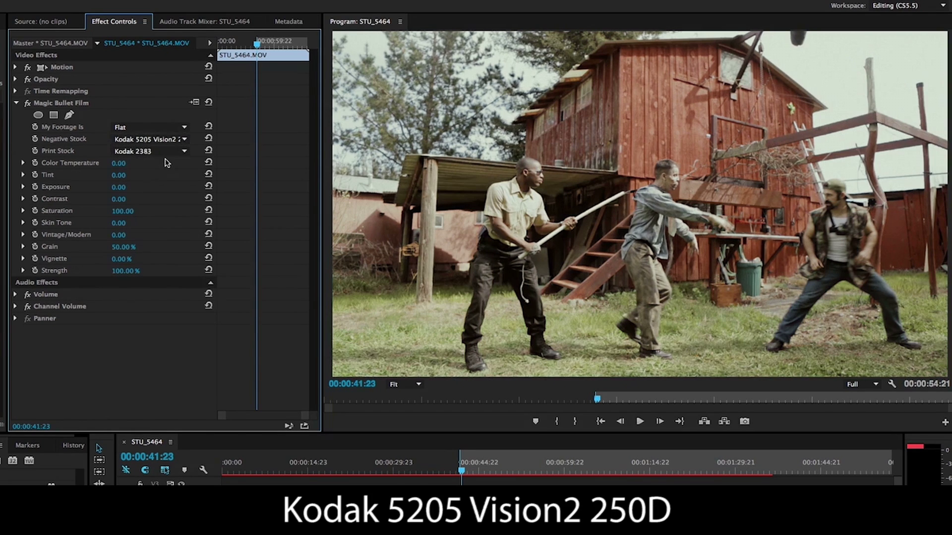
pyautogui.click(151, 140)
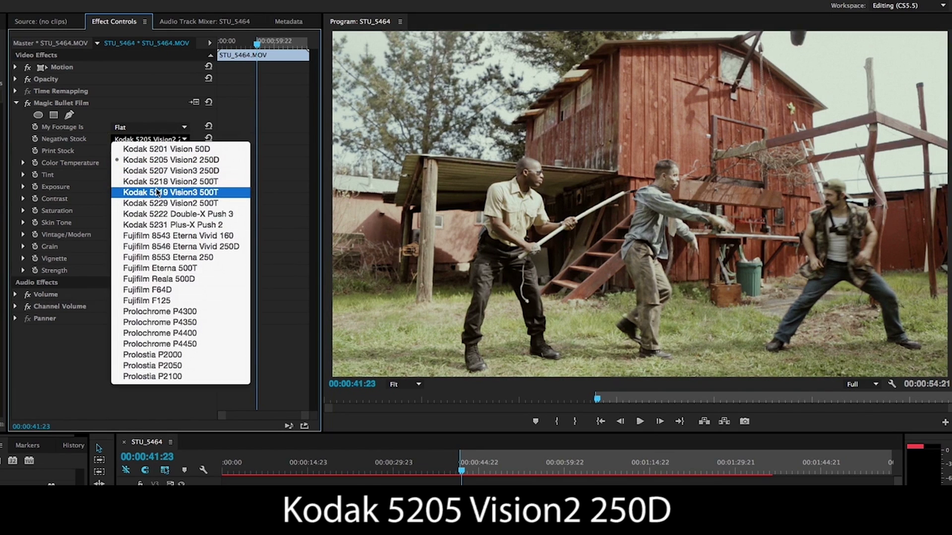
pyautogui.click(168, 236)
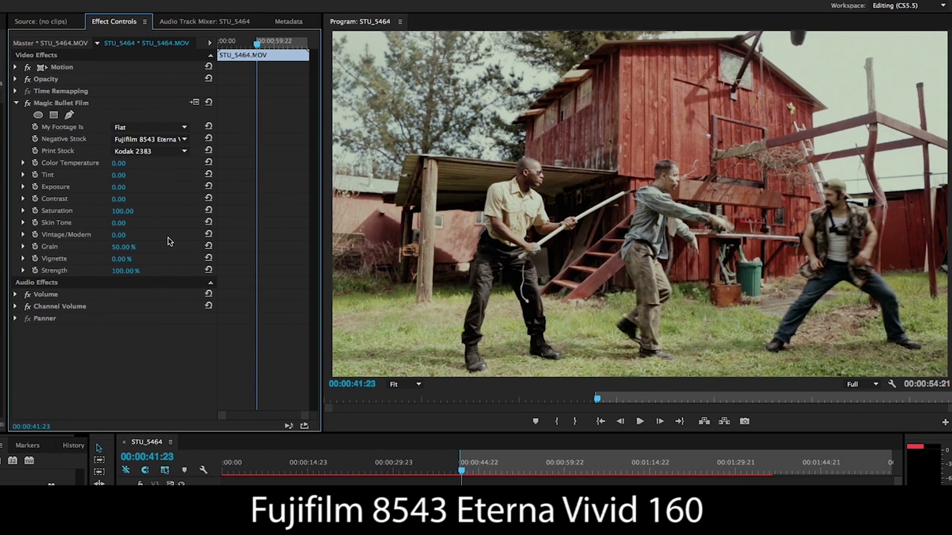
pyautogui.click(153, 140)
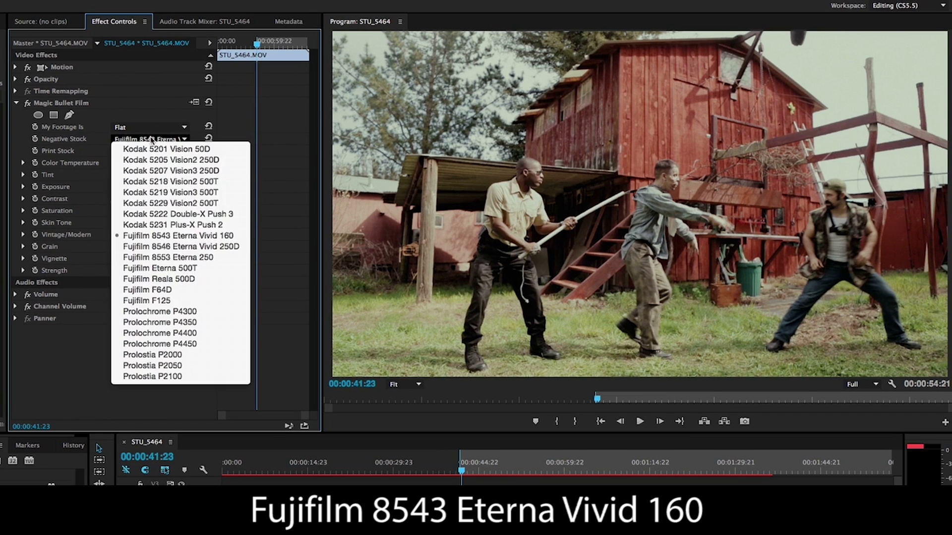
pyautogui.click(177, 257)
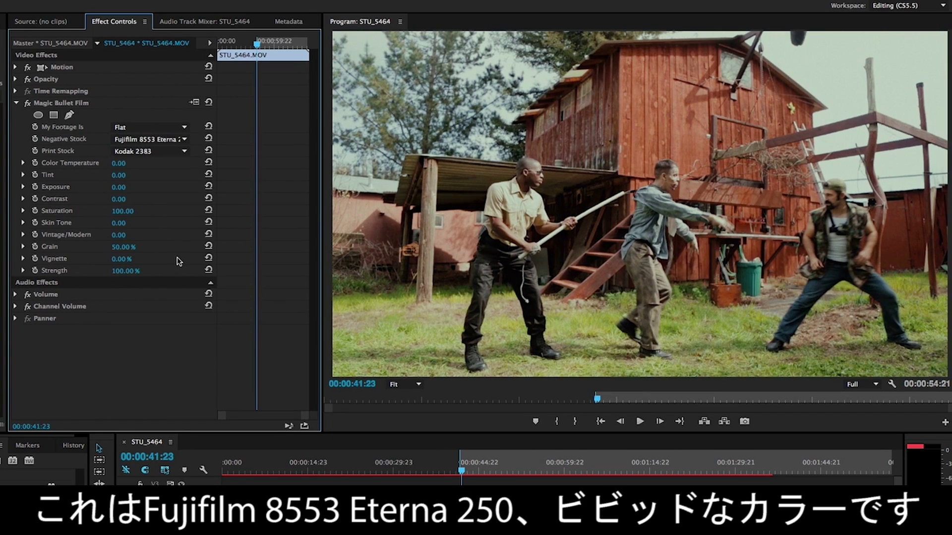
pyautogui.click(149, 139)
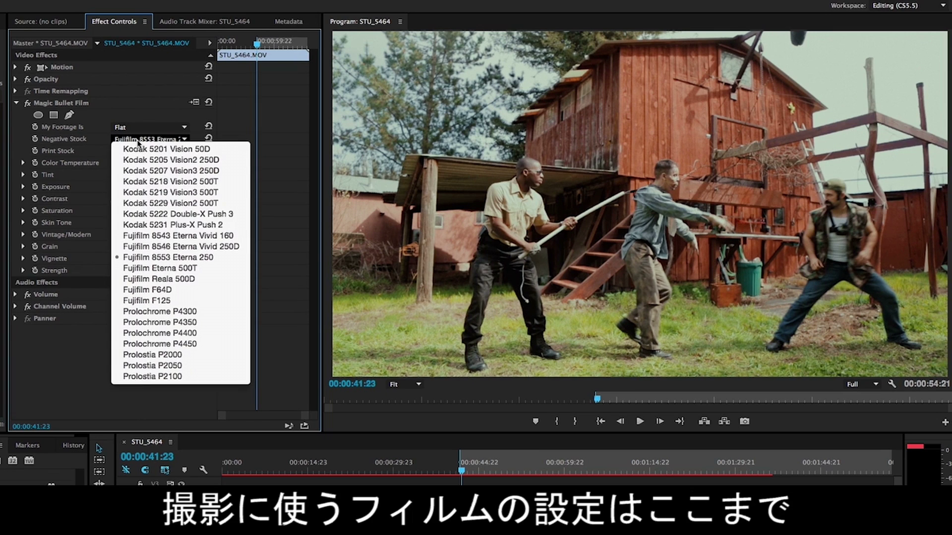
pyautogui.click(159, 269)
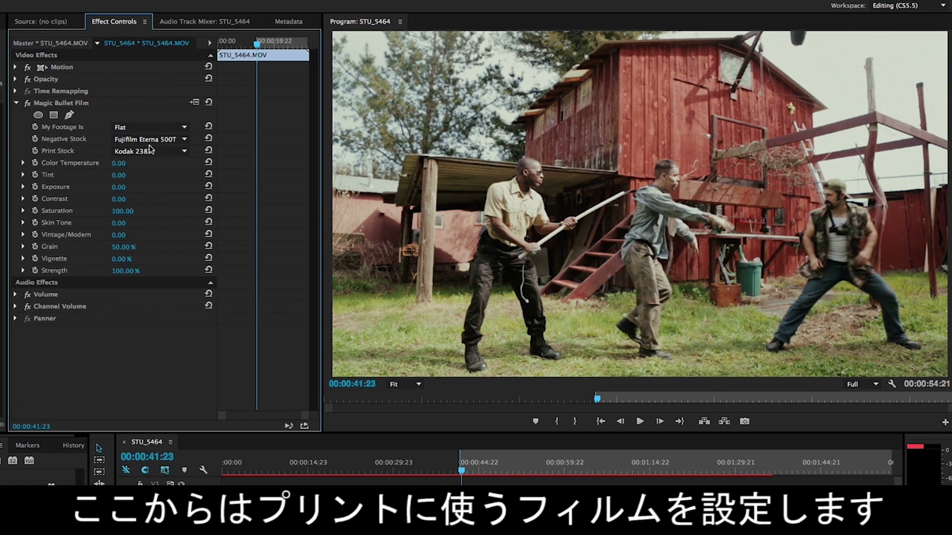
# Set Print Stock to Fujifilm 3510 and play the clip to review the look
pyautogui.click(135, 152)
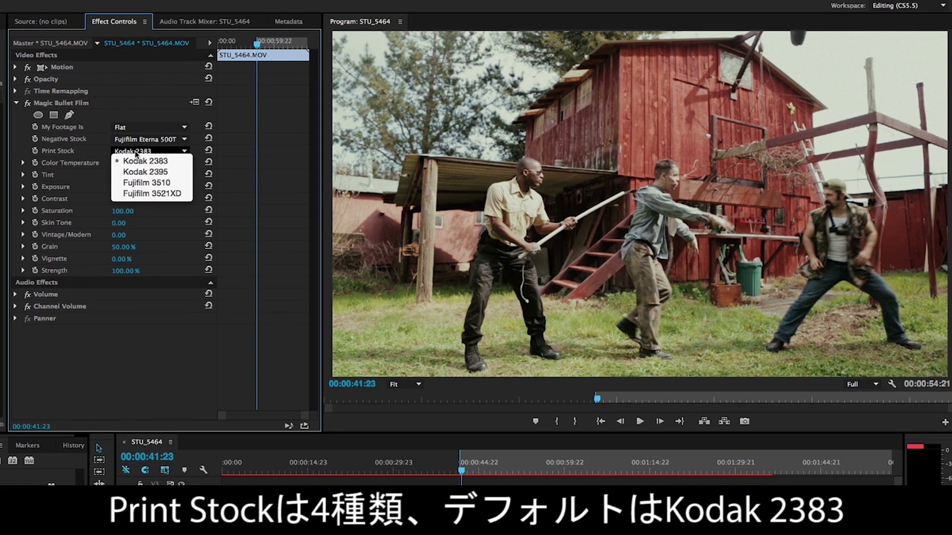
pyautogui.click(174, 182)
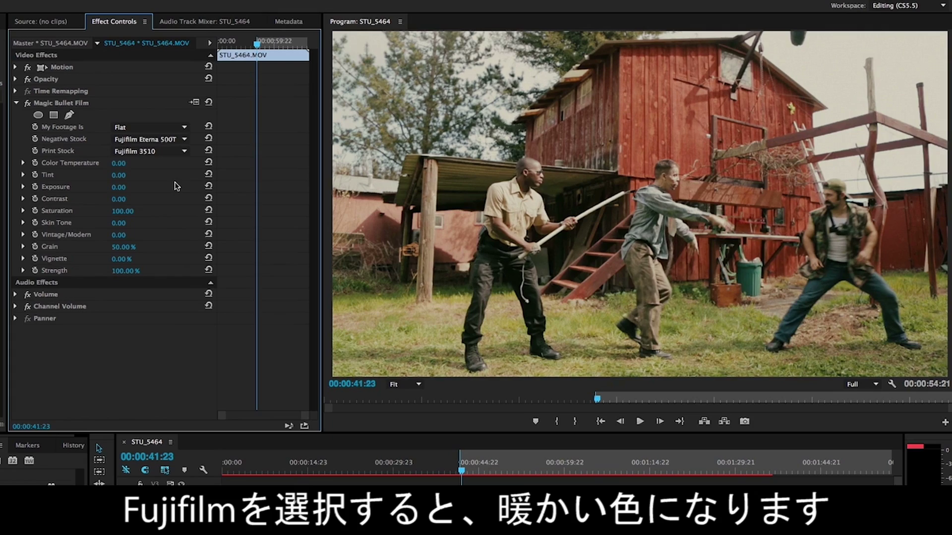
pyautogui.press('space')
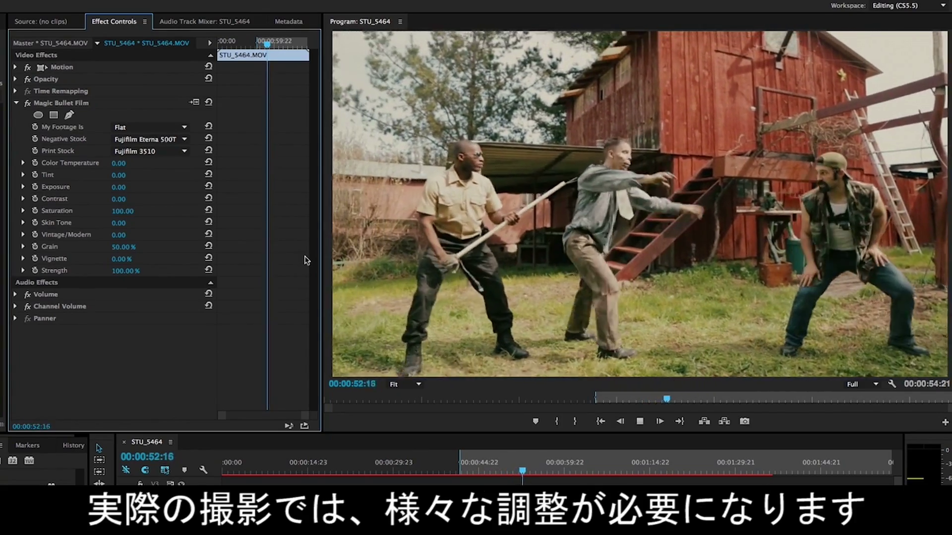
pyautogui.press('space')
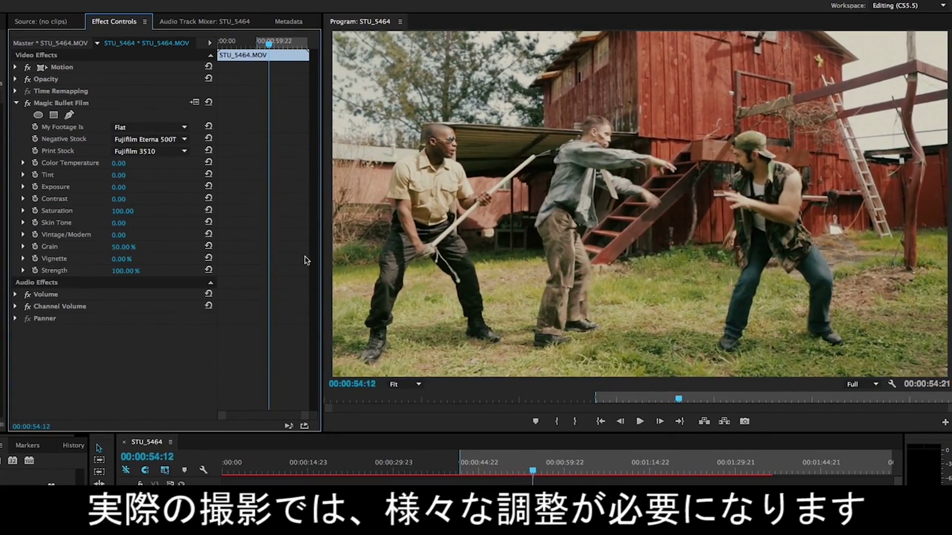
pyautogui.press('space')
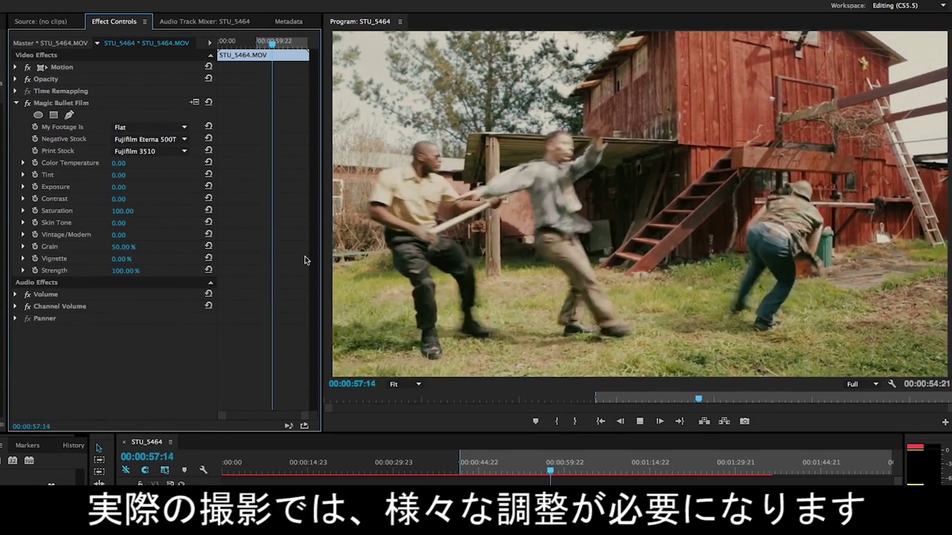
# Adjust Color Temperature and Tint, then set Exposure 0.30, Vignette 33% and Skin Tone -13
pyautogui.press('space')
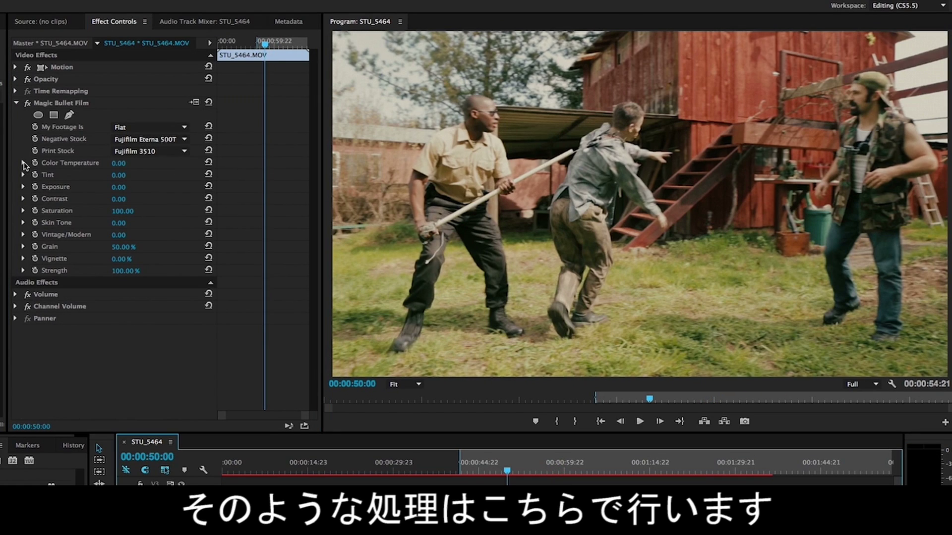
pyautogui.moveTo(118, 169); pyautogui.dragTo(133, 169)
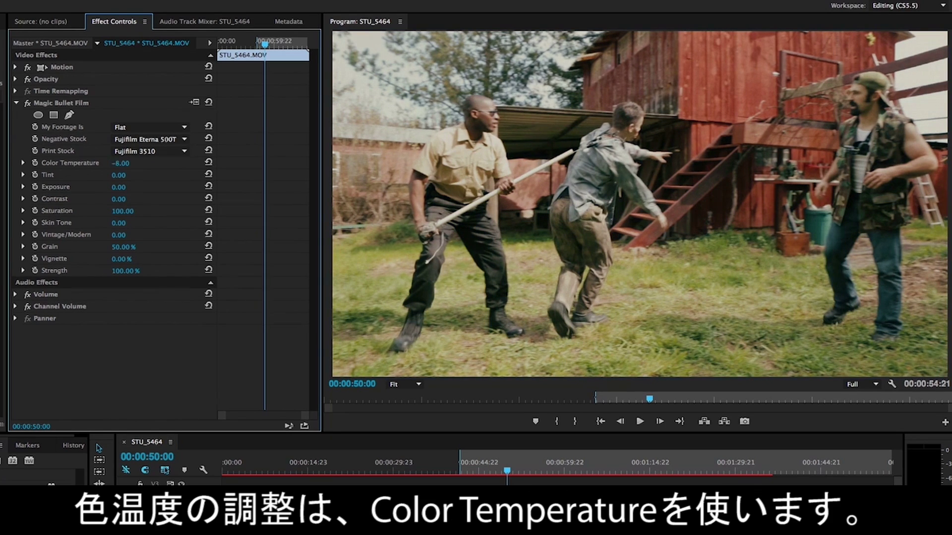
pyautogui.moveTo(118, 175)
pyautogui.mouseDown()
pyautogui.moveTo(110, 175)
pyautogui.moveTo(124, 175)
pyautogui.mouseUp()
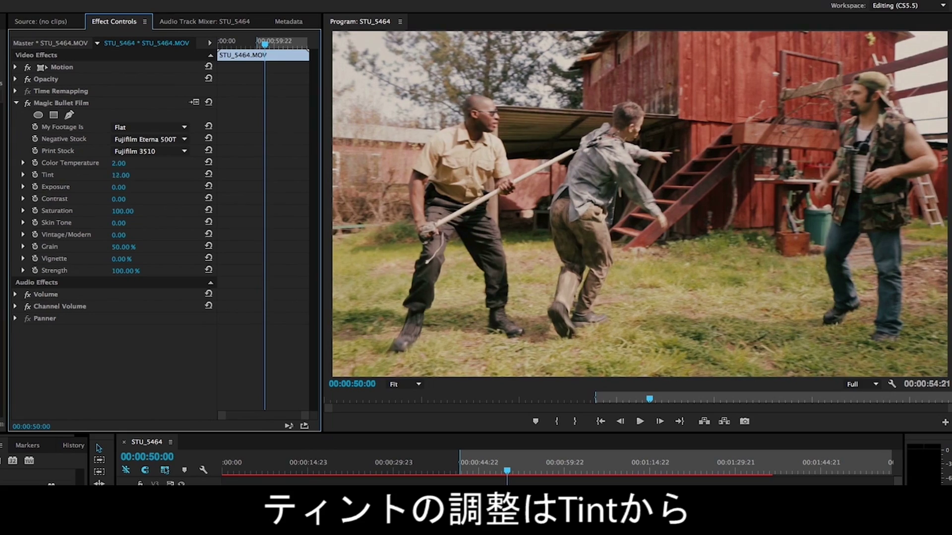
pyautogui.moveTo(121, 188)
pyautogui.mouseDown()
pyautogui.moveTo(129, 198)
pyautogui.moveTo(125, 188)
pyautogui.mouseUp()
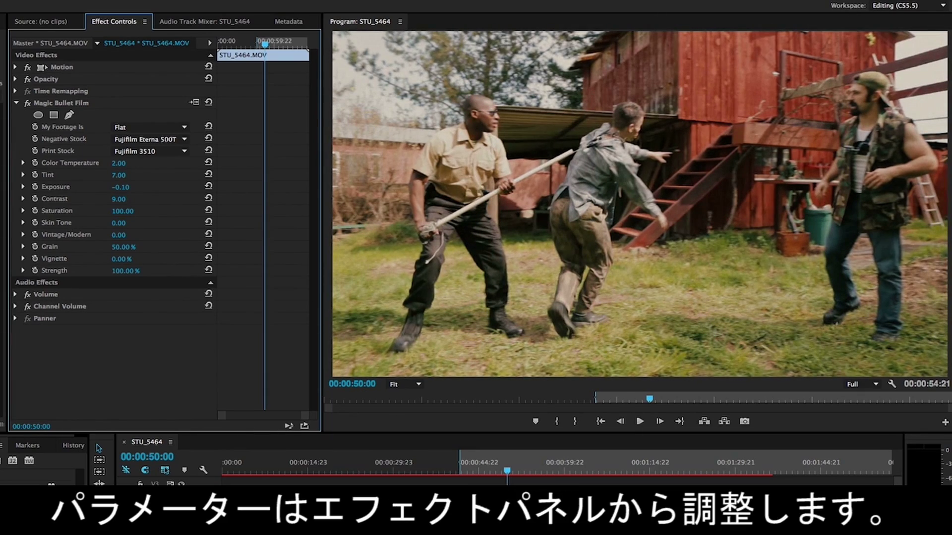
pyautogui.moveTo(126, 264); pyautogui.dragTo(116, 247)
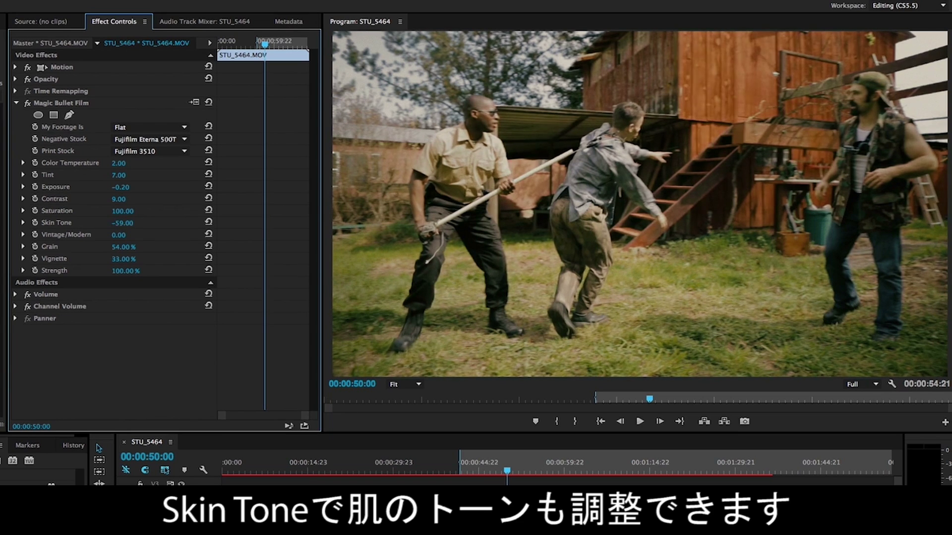
pyautogui.moveTo(121, 223)
pyautogui.mouseDown()
pyautogui.moveTo(94, 223)
pyautogui.moveTo(104, 223)
pyautogui.mouseUp()
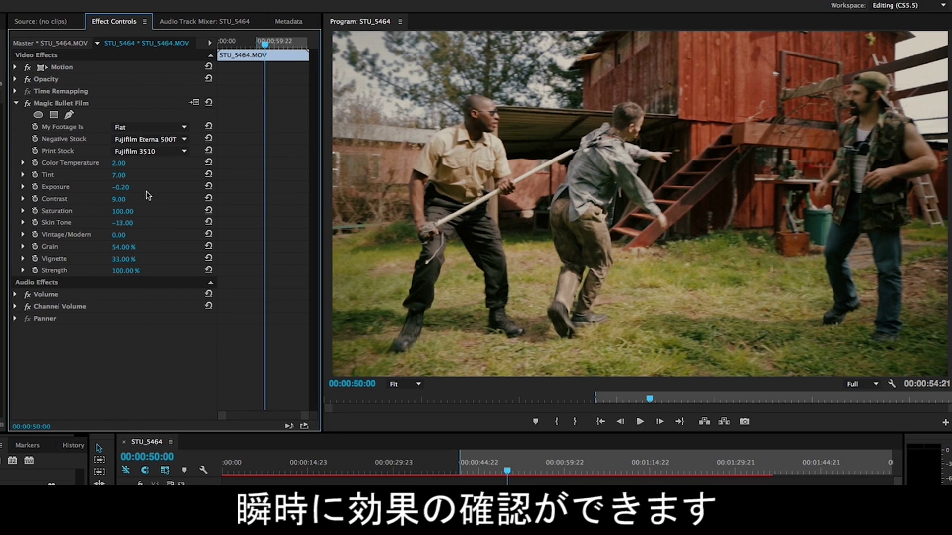
pyautogui.moveTo(123, 188); pyautogui.dragTo(127, 187)
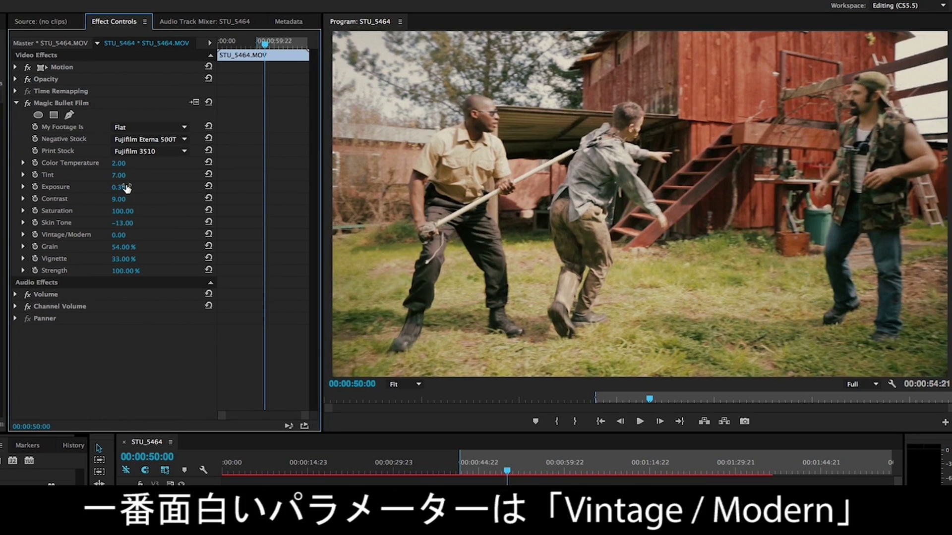
# Push Vintage/Modern toward Vintage, settle it at 30.92, and replay the clip from earlier
pyautogui.click(23, 235)
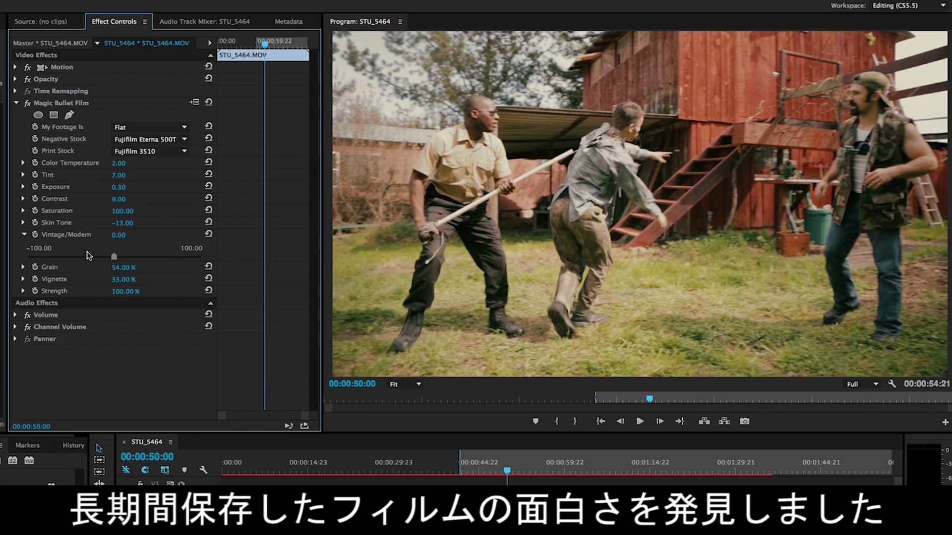
pyautogui.moveTo(113, 257); pyautogui.dragTo(53, 259)
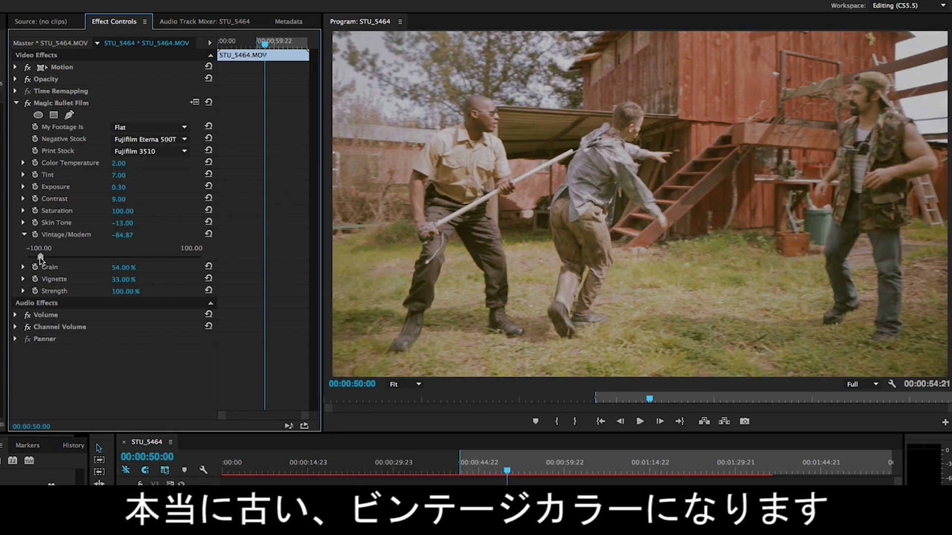
pyautogui.moveTo(36, 259); pyautogui.dragTo(142, 258)
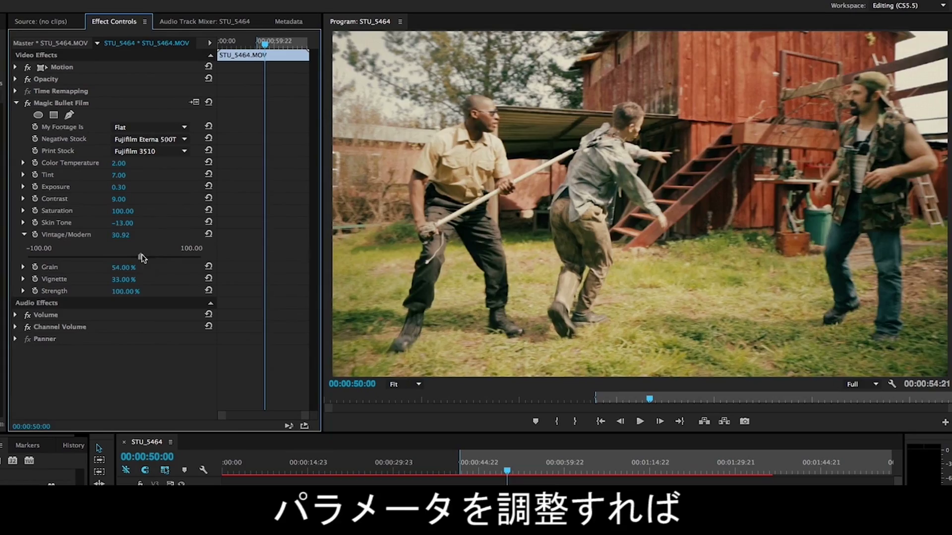
pyautogui.click(463, 471)
pyautogui.press('space')
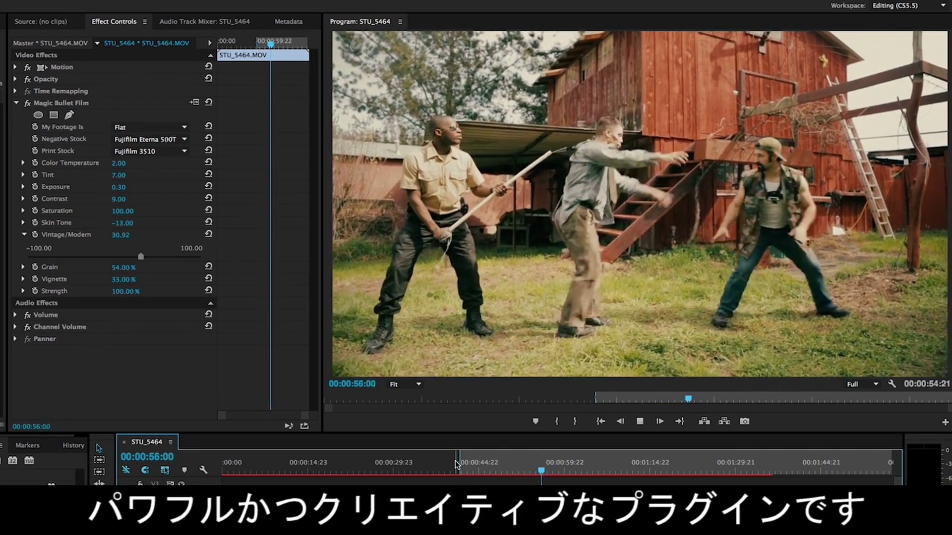
# Stop playback and try adjusting the overall effect Strength
pyautogui.press('space')
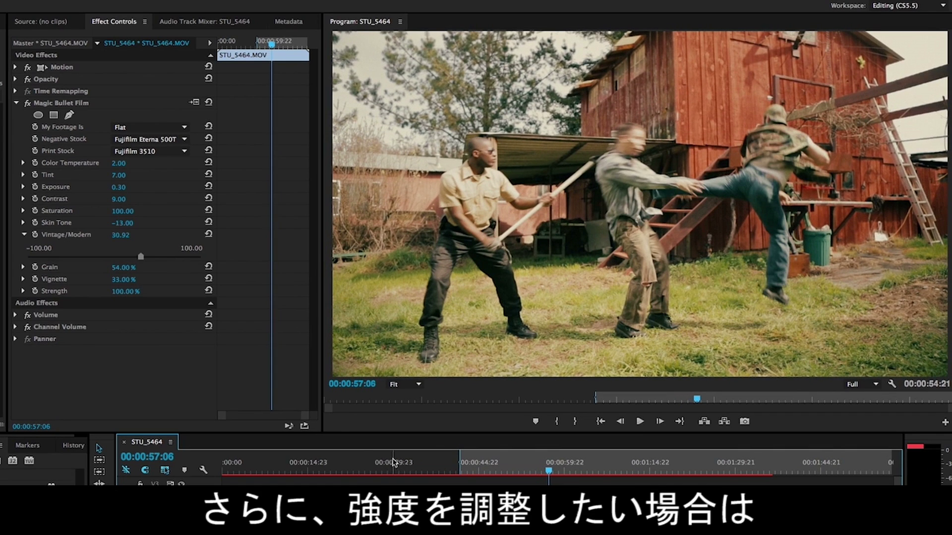
pyautogui.click(23, 292)
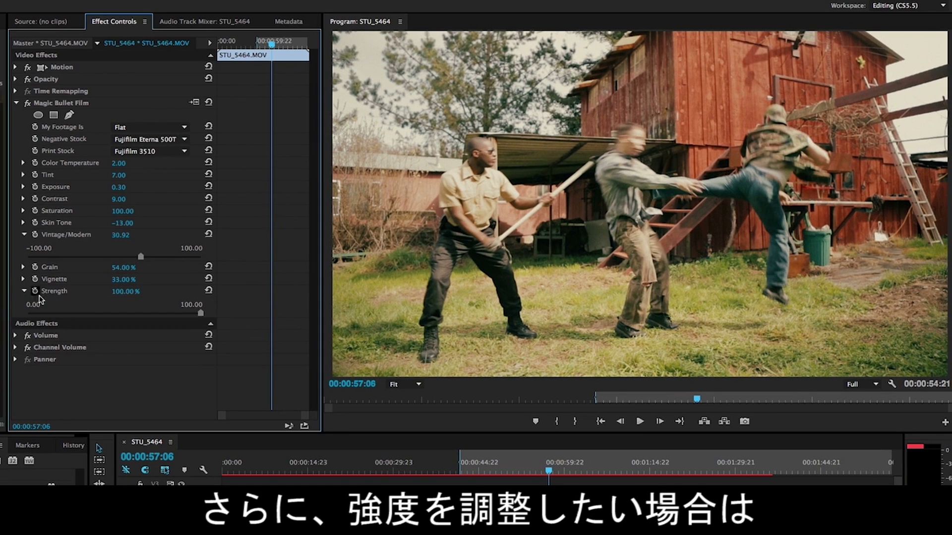
pyautogui.moveTo(200, 313); pyautogui.dragTo(184, 328)
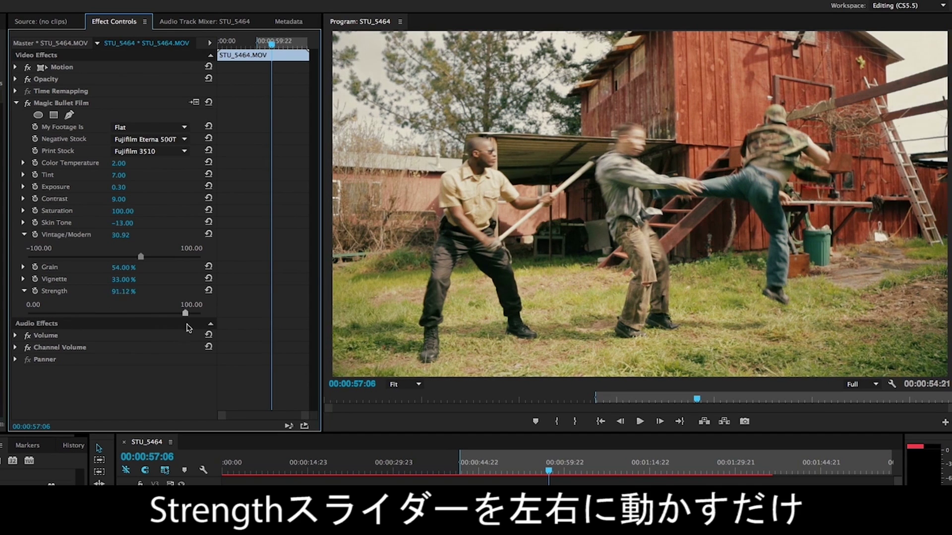
# Switch the negative stock to Prolochrome P4350, lower Vintage/Modern to 11.18, and preview
pyautogui.click(157, 141)
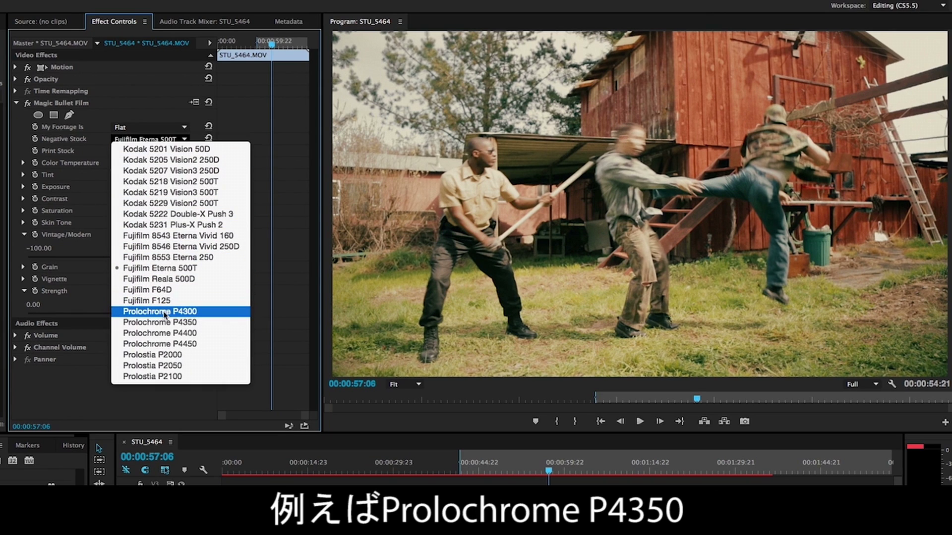
pyautogui.click(169, 323)
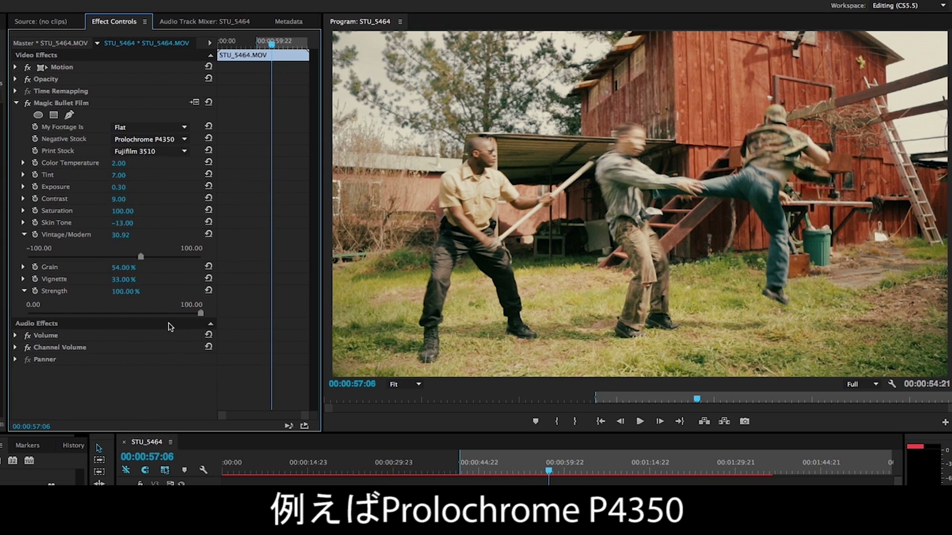
pyautogui.moveTo(141, 257)
pyautogui.mouseDown()
pyautogui.moveTo(108, 257)
pyautogui.moveTo(124, 258)
pyautogui.mouseUp()
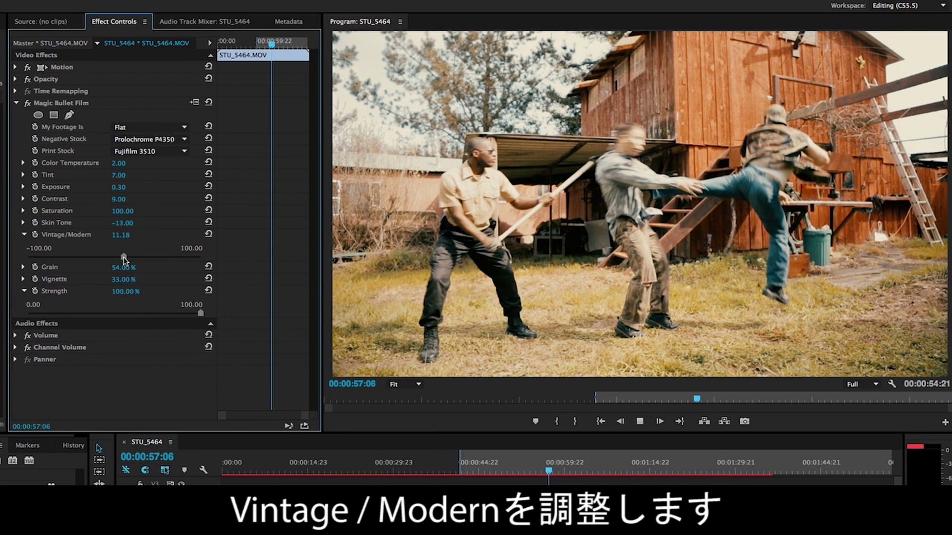
pyautogui.press('space')
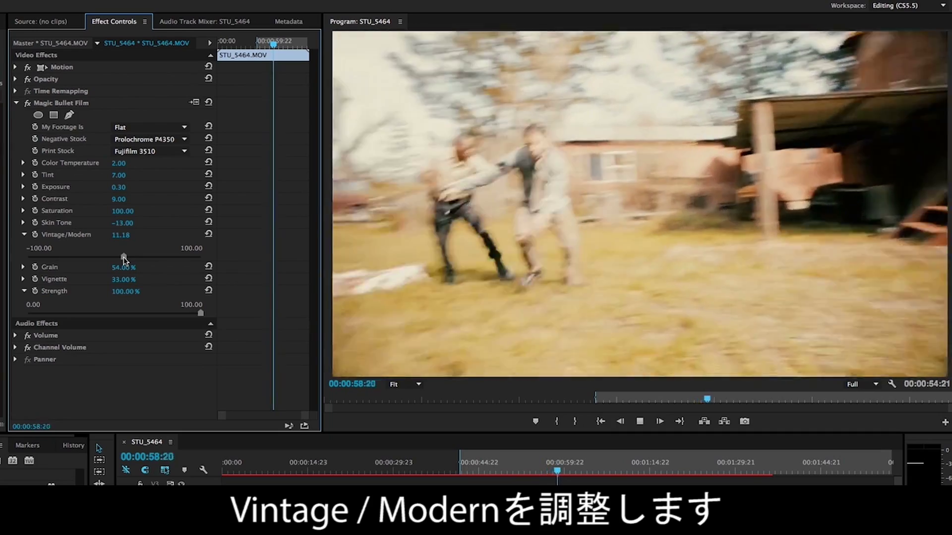
pyautogui.press('space')
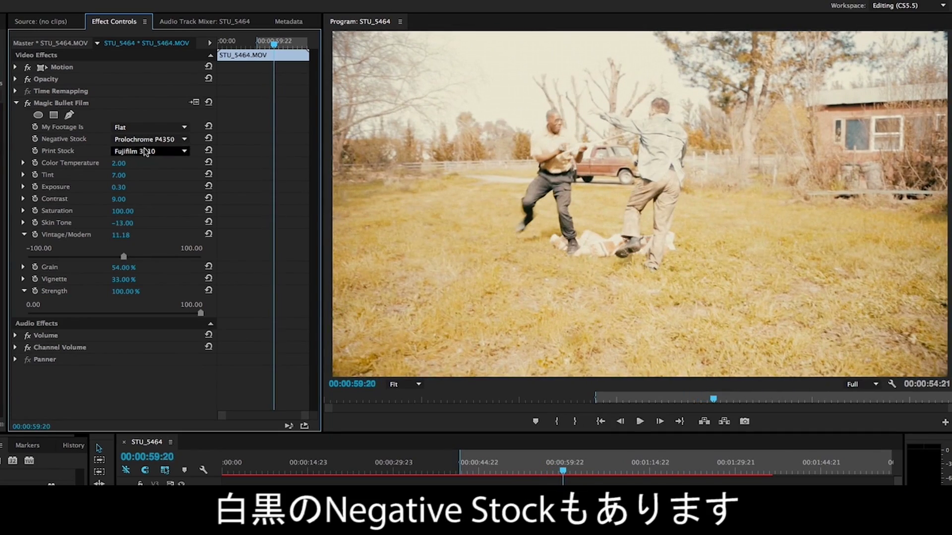
# Preview the Kodak 5222 Double-X negative stock, then switch to Prolochrome P4300
pyautogui.click(147, 139)
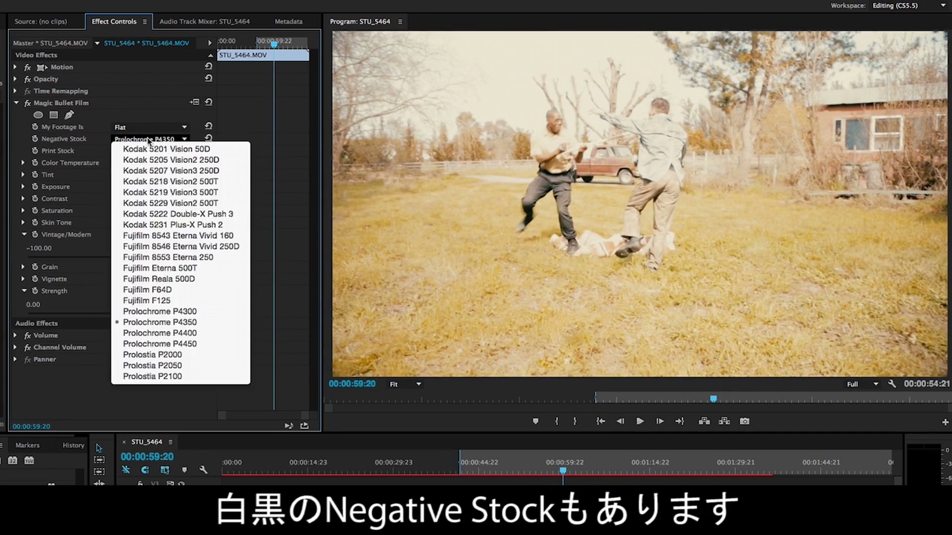
pyautogui.click(176, 217)
pyautogui.press('space')
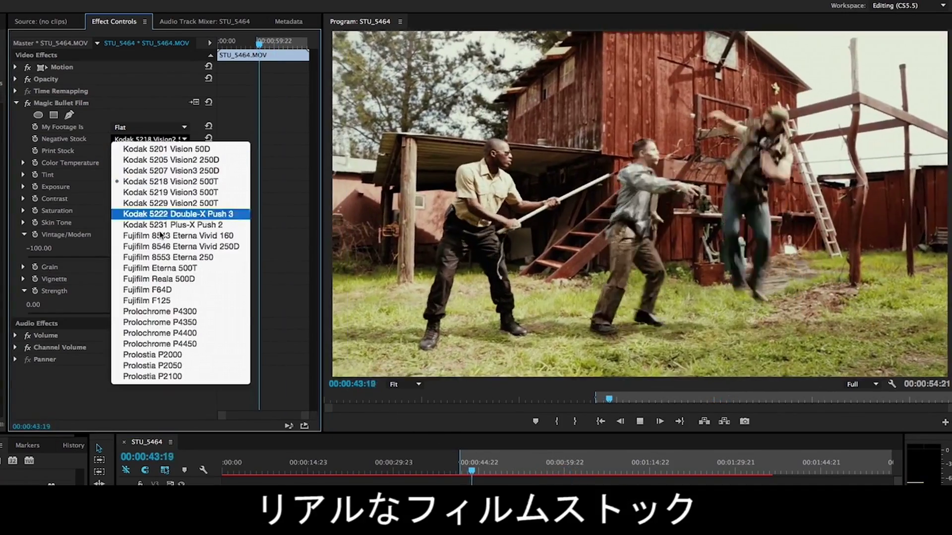
pyautogui.click(180, 313)
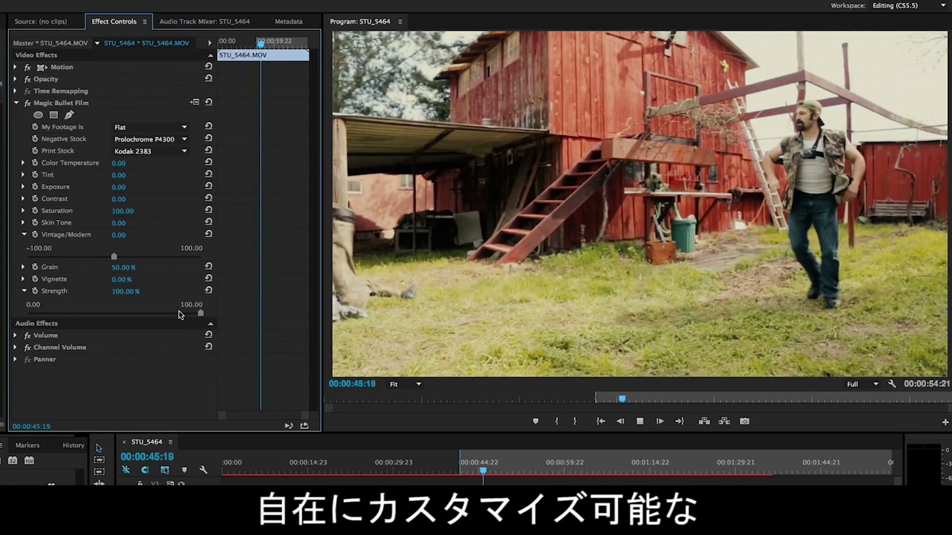